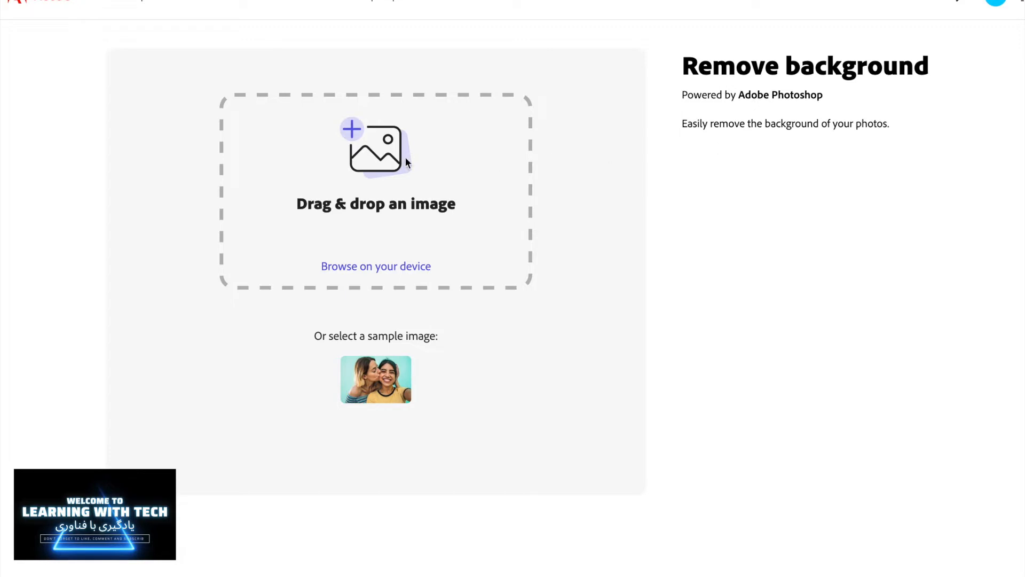
Step: Upload the photo_2022-09-21 13.58.05.jpeg image from the Desktop to remove its background
click(374, 269)
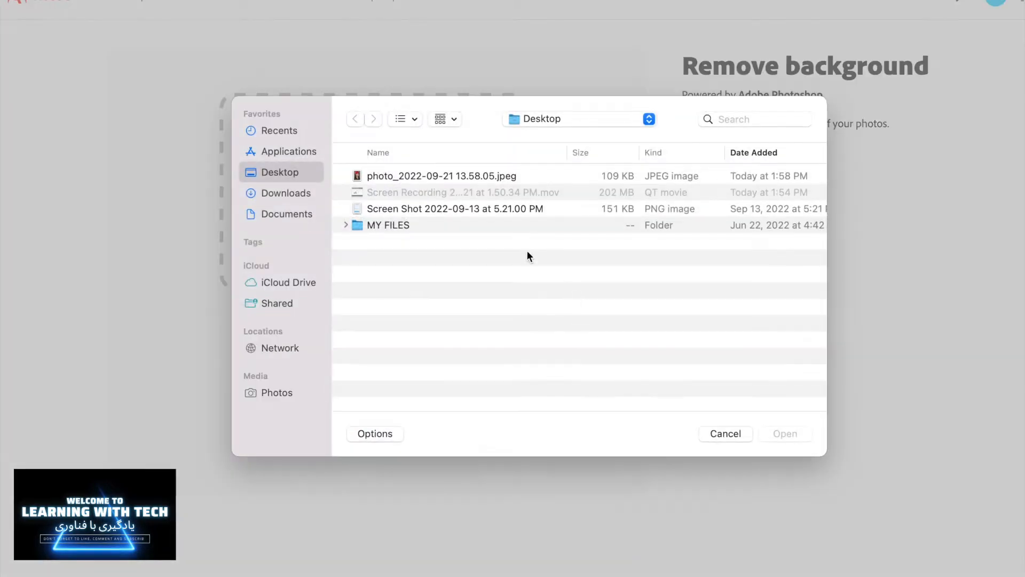
click(376, 176)
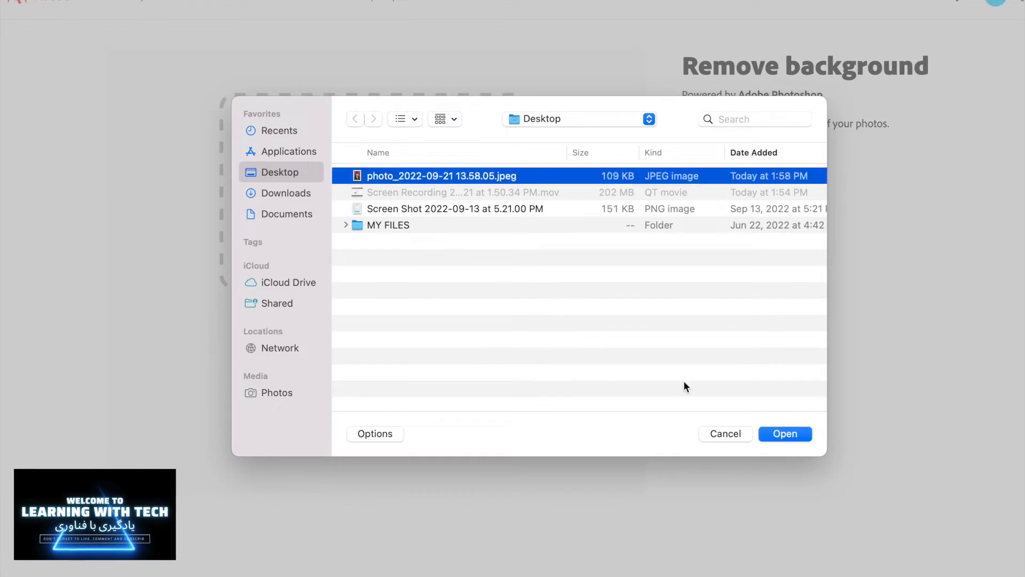
click(776, 433)
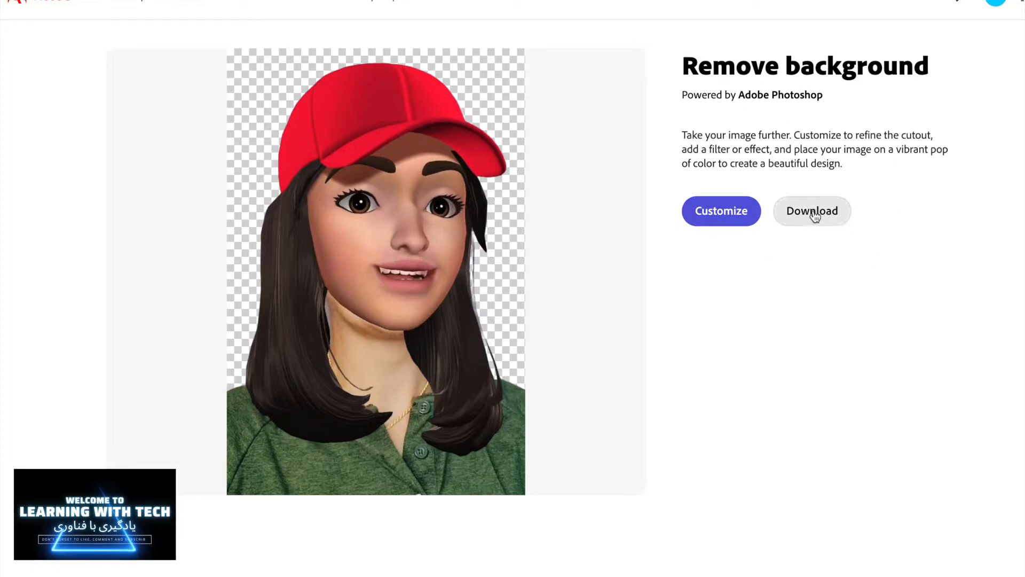
Step: Open the cutout for customizing, then enlarge and reposition it on the coloured canvas
click(714, 213)
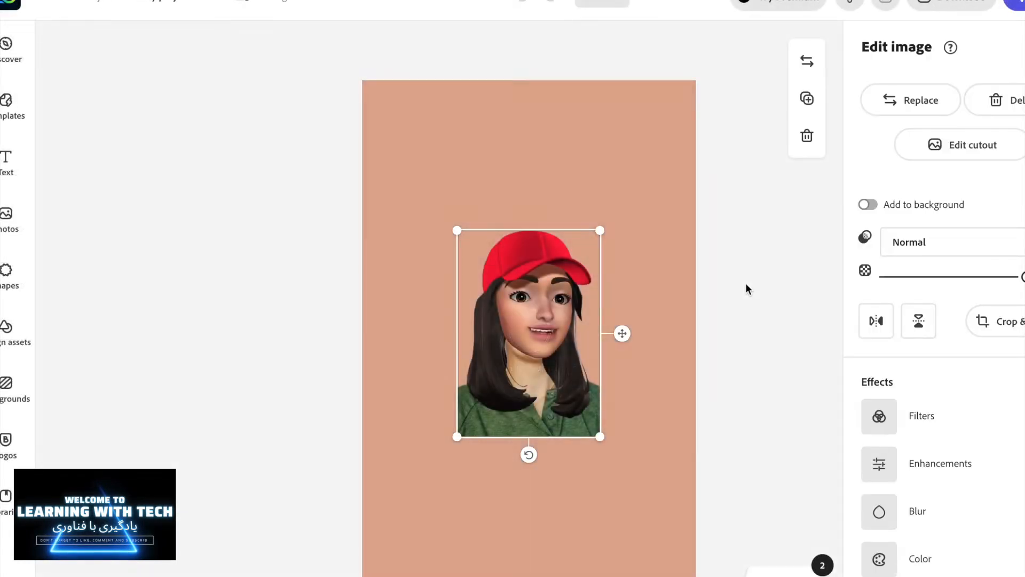
drag(533, 322, 482, 279)
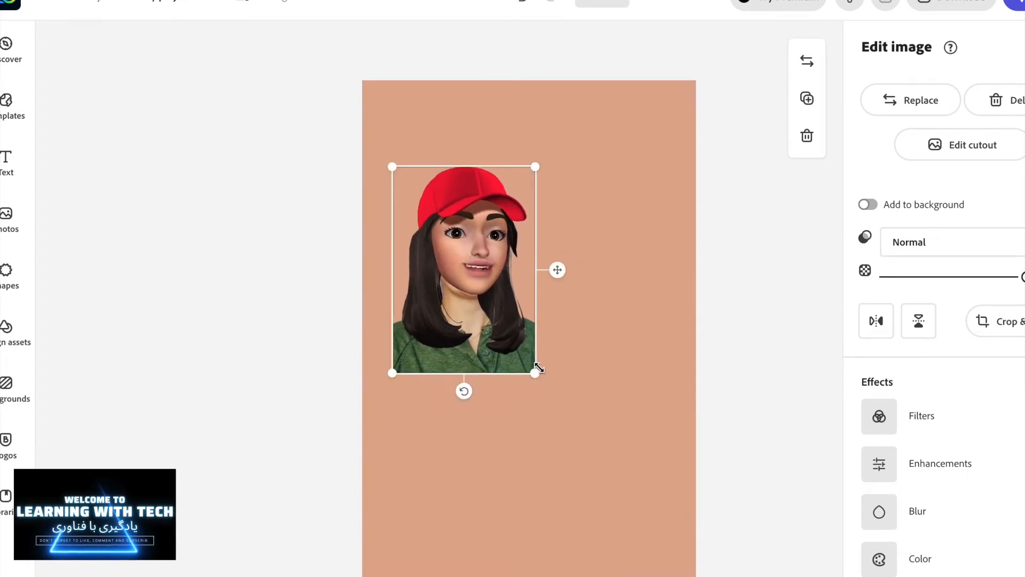
drag(536, 375, 609, 444)
drag(515, 389, 520, 359)
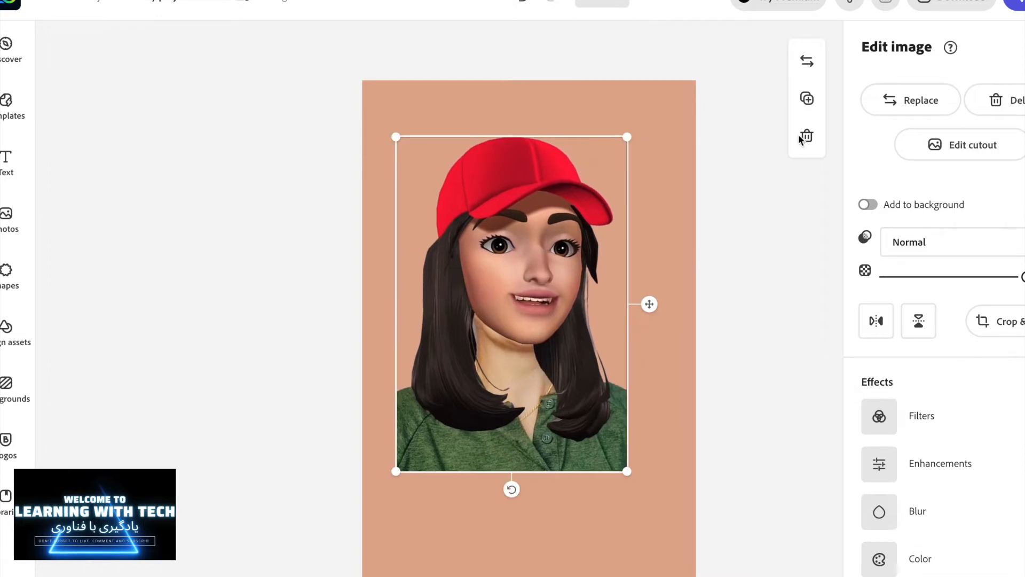
Step: Download the design as a PNG with transparent background
click(950, 3)
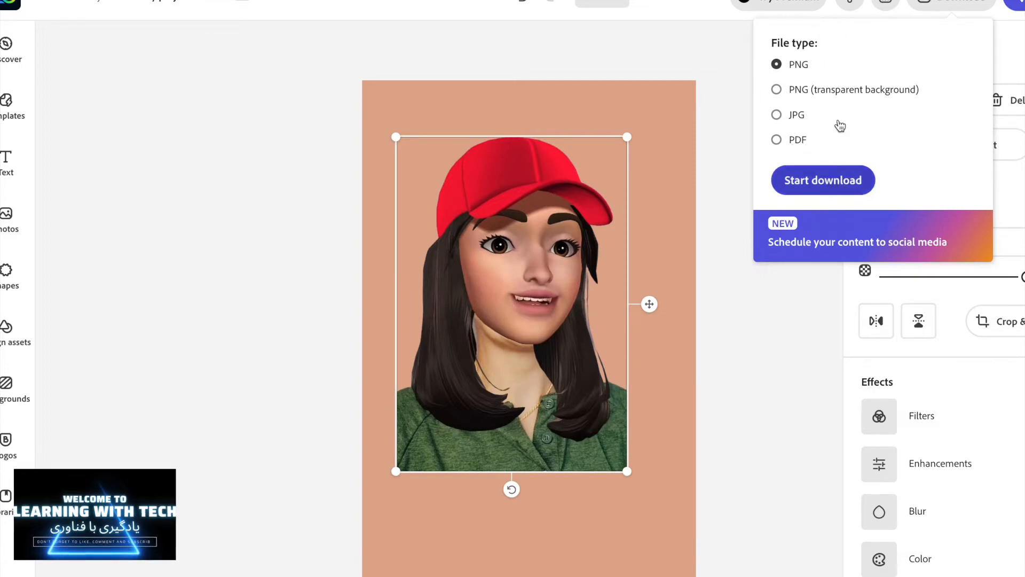
click(792, 93)
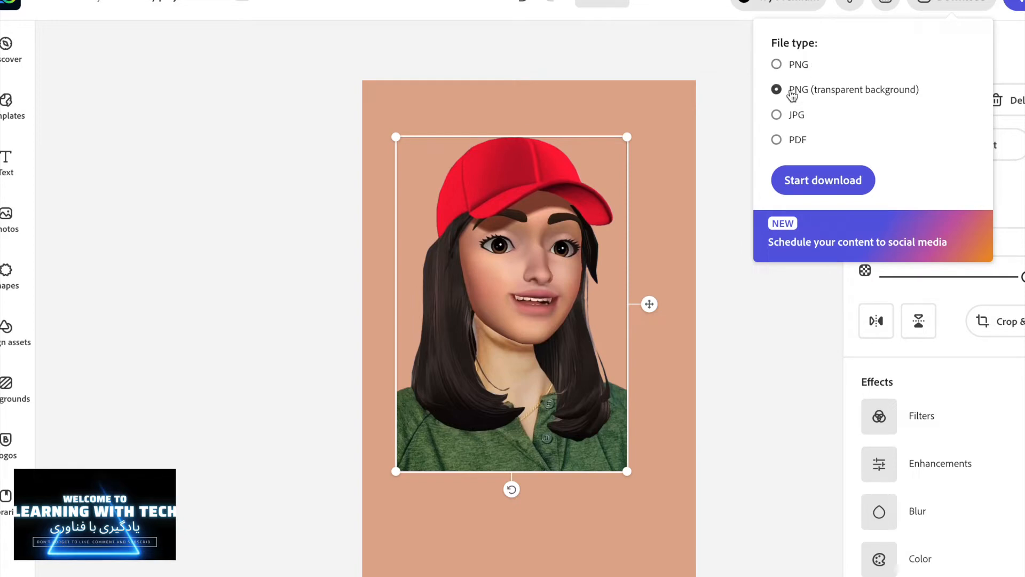
click(835, 184)
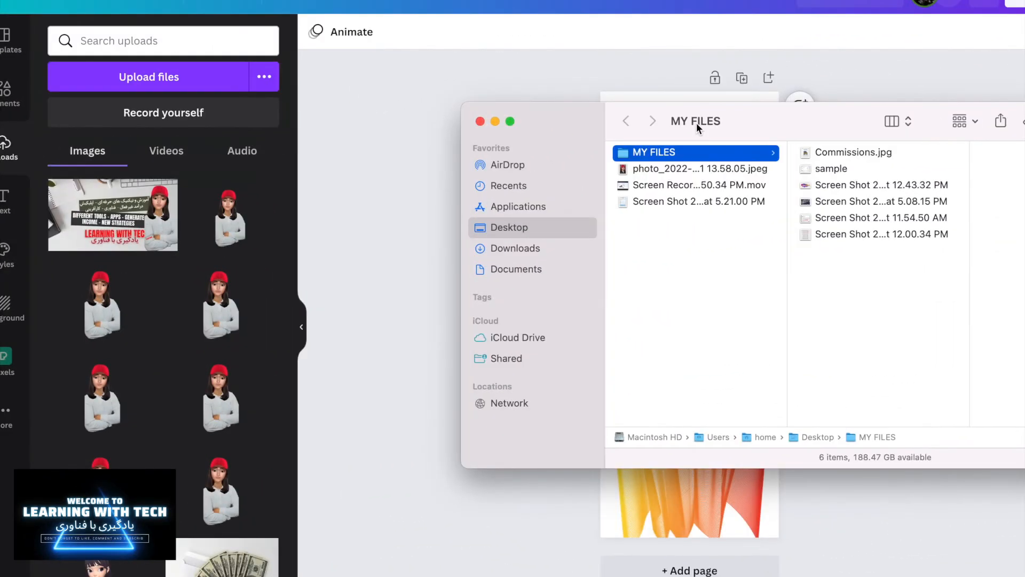
Step: Switch to Canva and upload My project-1 (1).png from the Downloads folder into the uploads panel
drag(696, 123, 810, 136)
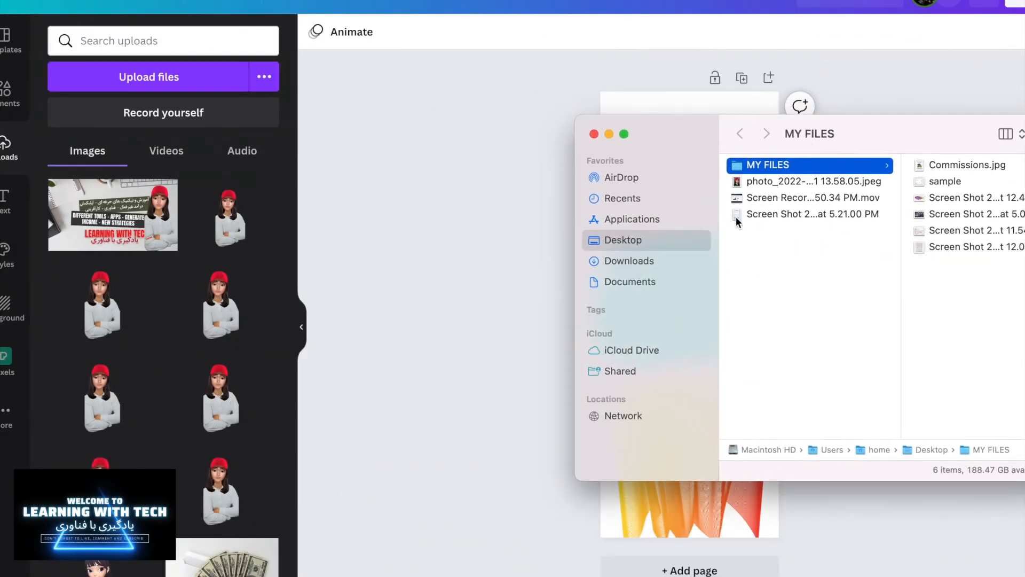
click(636, 262)
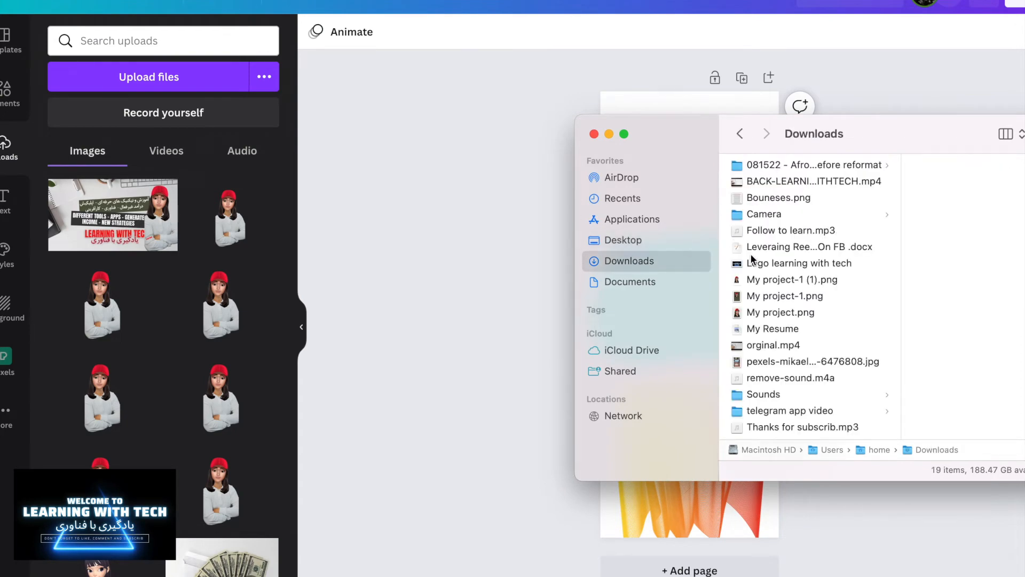
click(777, 279)
scroll(781, 275, down, 1)
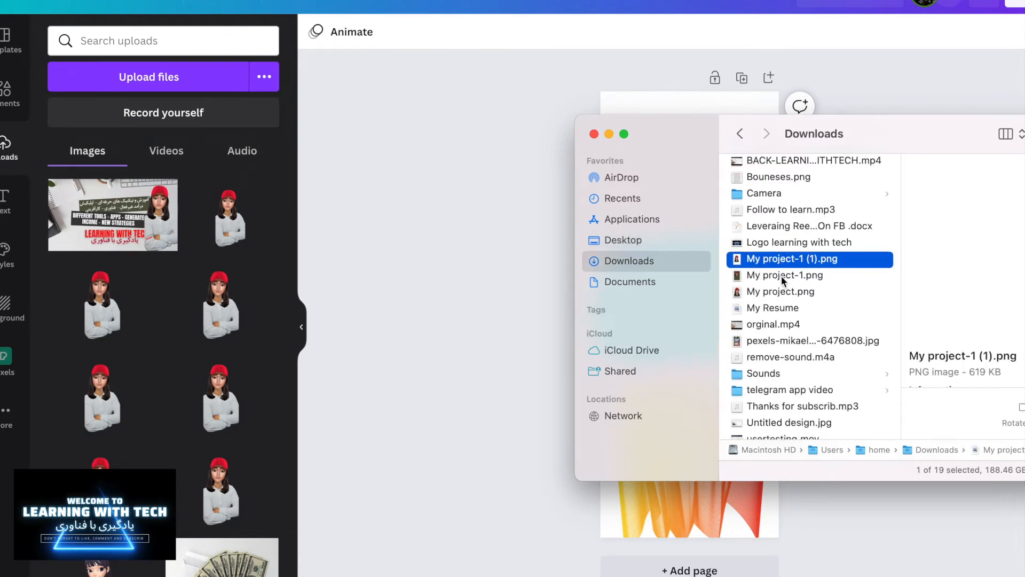
drag(786, 264, 121, 176)
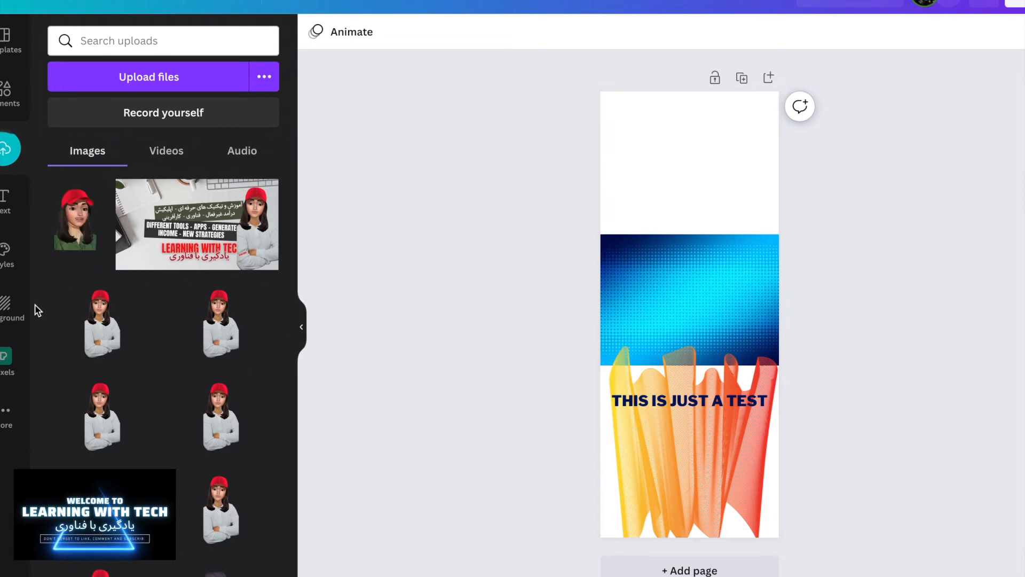
Step: Place the uploaded cutout onto the design page and resize it
drag(64, 229, 662, 422)
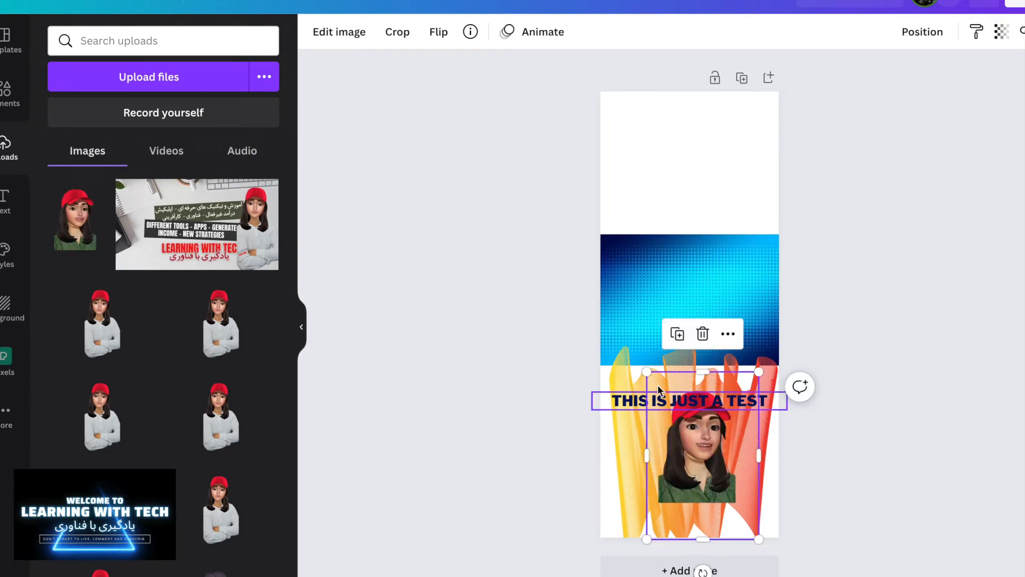
drag(643, 370, 586, 359)
Step: Select the blue gradient element on the page and delete it
click(640, 277)
key(Delete)
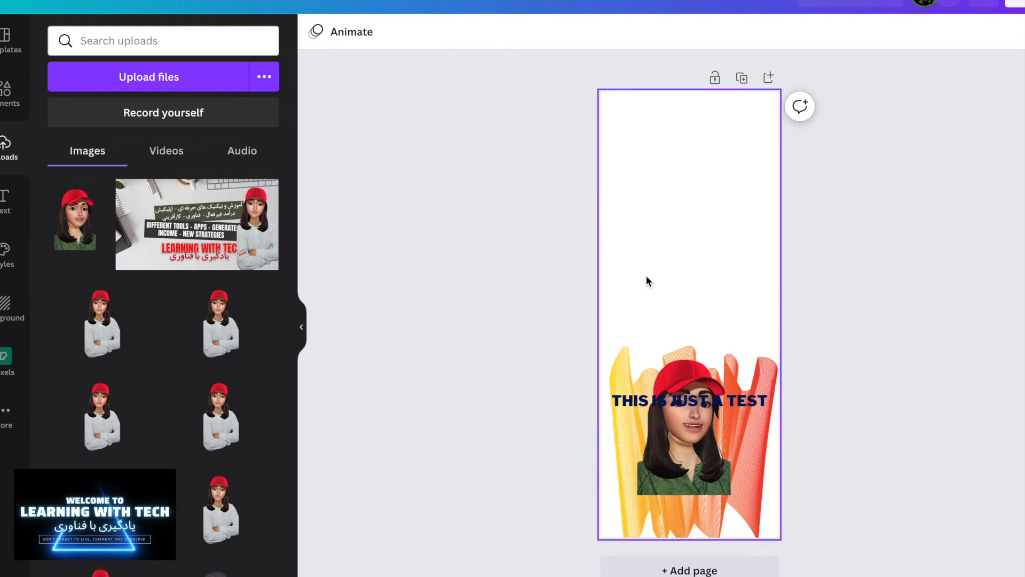
Step: Move the cutout higher on the page
click(689, 451)
drag(689, 452, 694, 385)
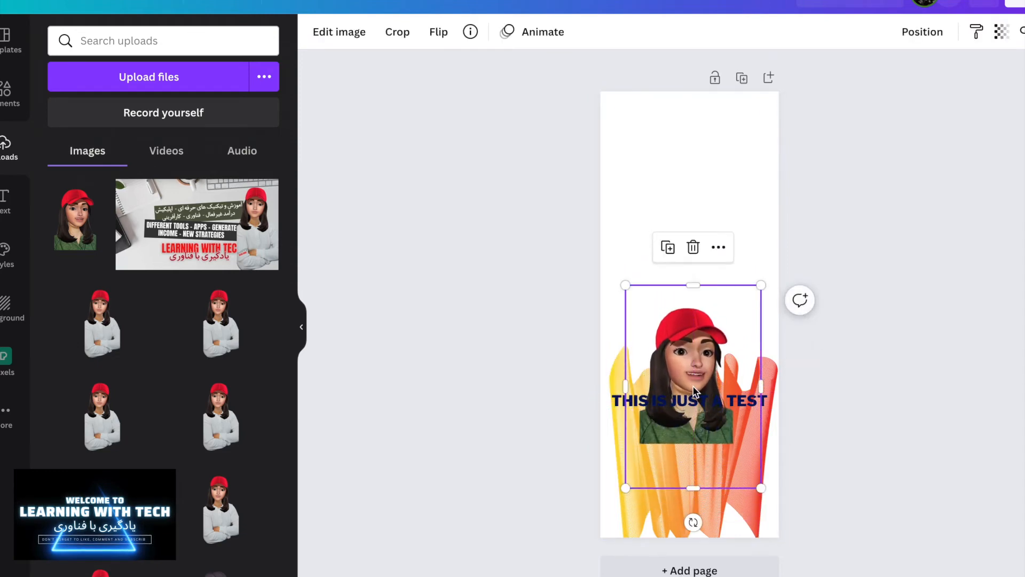
Step: Move the 'THIS IS JUST A TEST' text lower and shrink it to about 39 pt
click(695, 230)
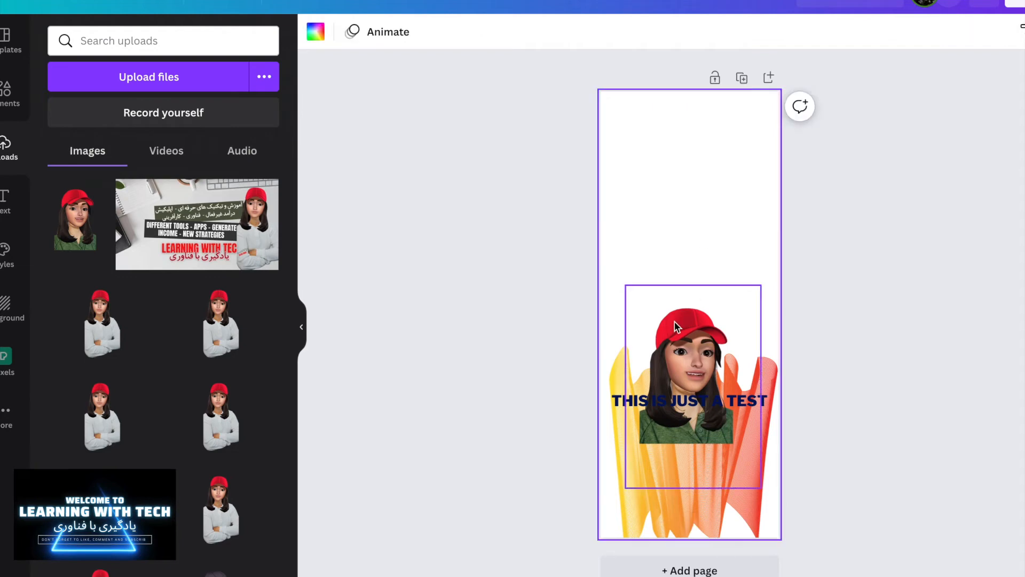
drag(749, 403, 703, 482)
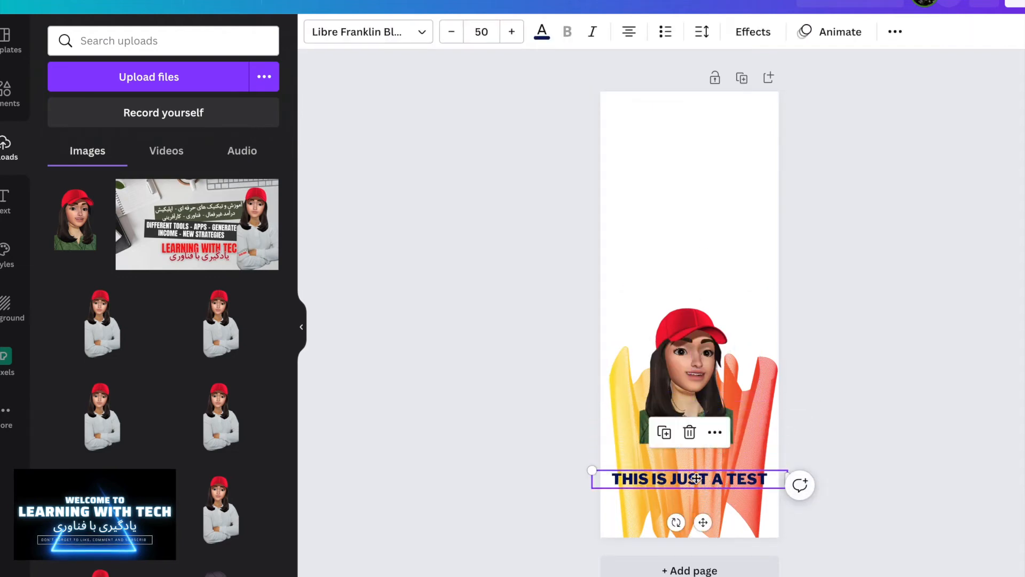
drag(592, 471, 626, 474)
drag(703, 479, 703, 463)
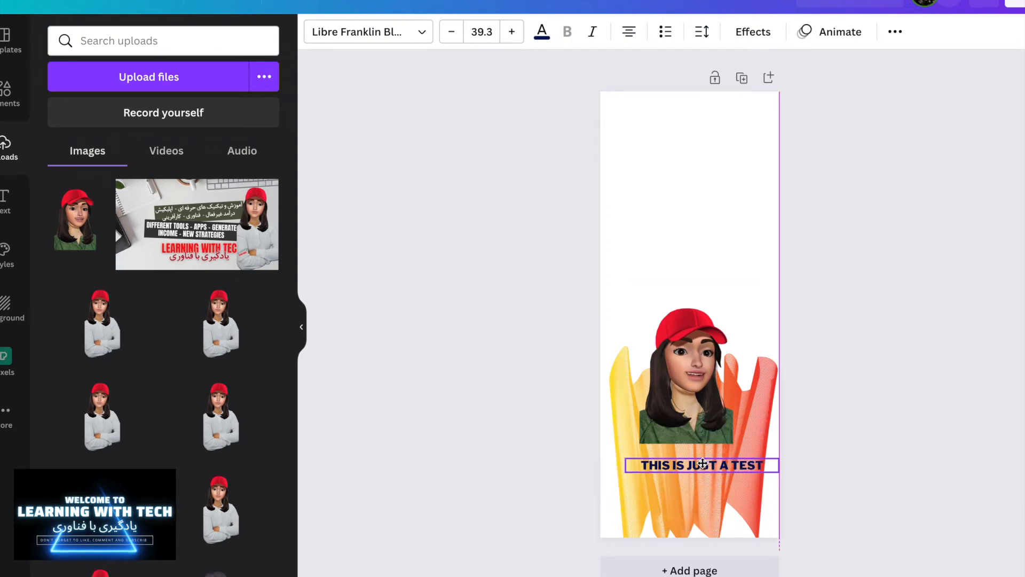
Step: Enlarge the cutout and shift it slightly lower above the text
click(758, 299)
drag(760, 286, 788, 243)
drag(697, 340, 692, 363)
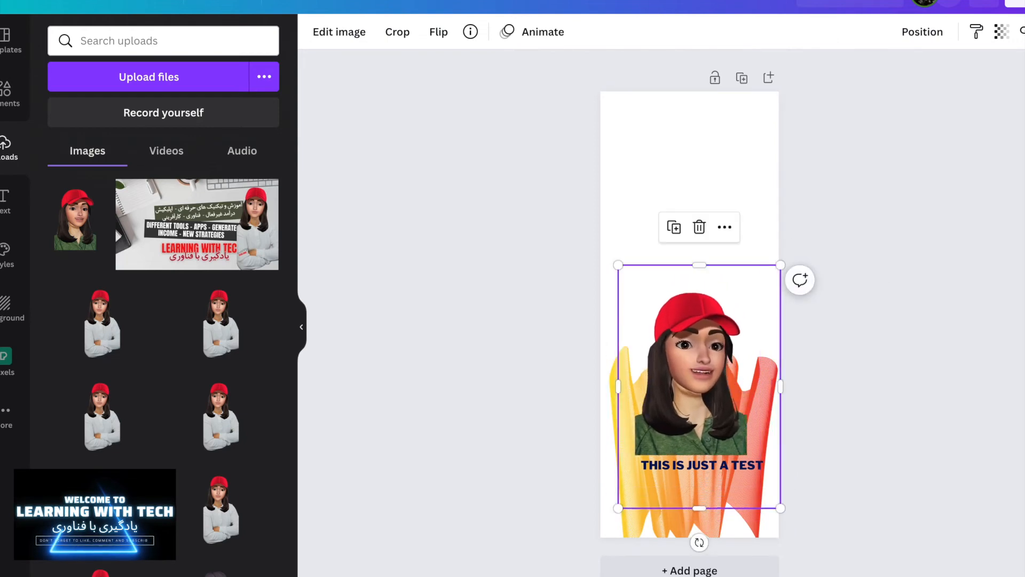
Step: Add a square shape from Elements and move it above the cutout
click(3, 95)
click(116, 258)
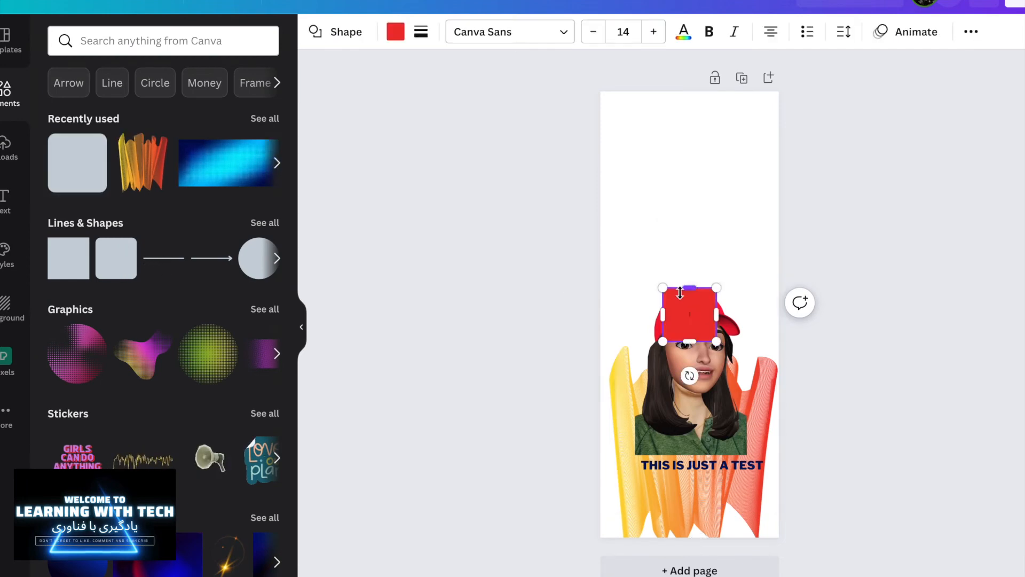
drag(695, 307, 650, 252)
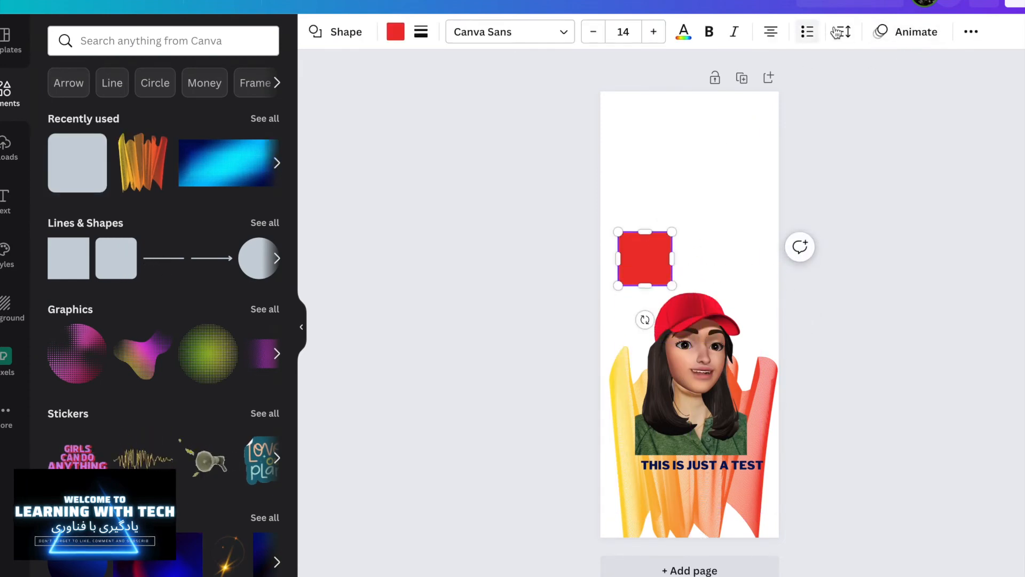
Step: Send the square backward so it sits behind the cutout
click(972, 32)
click(821, 68)
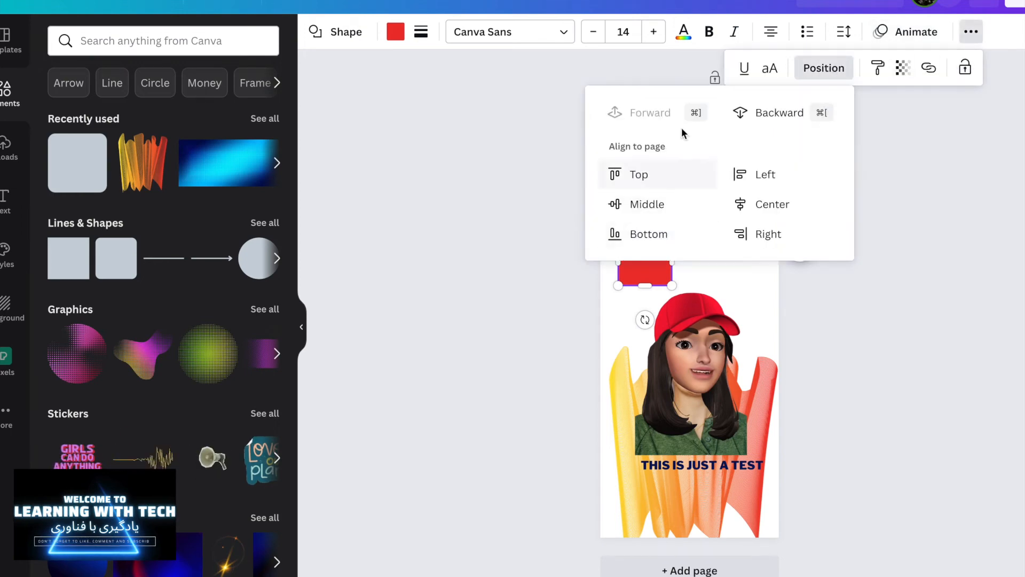
click(791, 113)
click(572, 246)
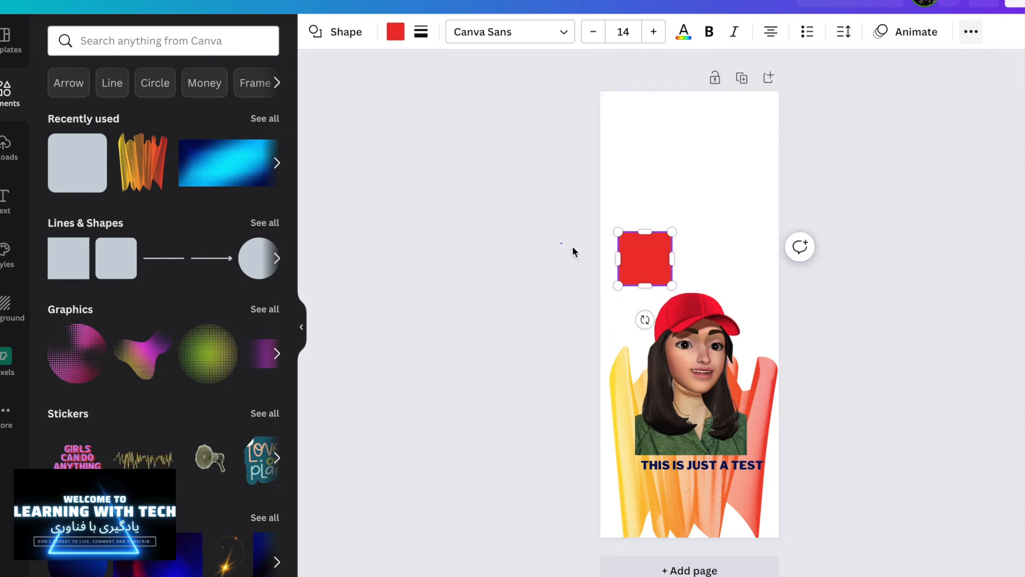
Step: Recolor the square yellow and enlarge it into a backdrop behind the cutout's head
drag(645, 251, 667, 293)
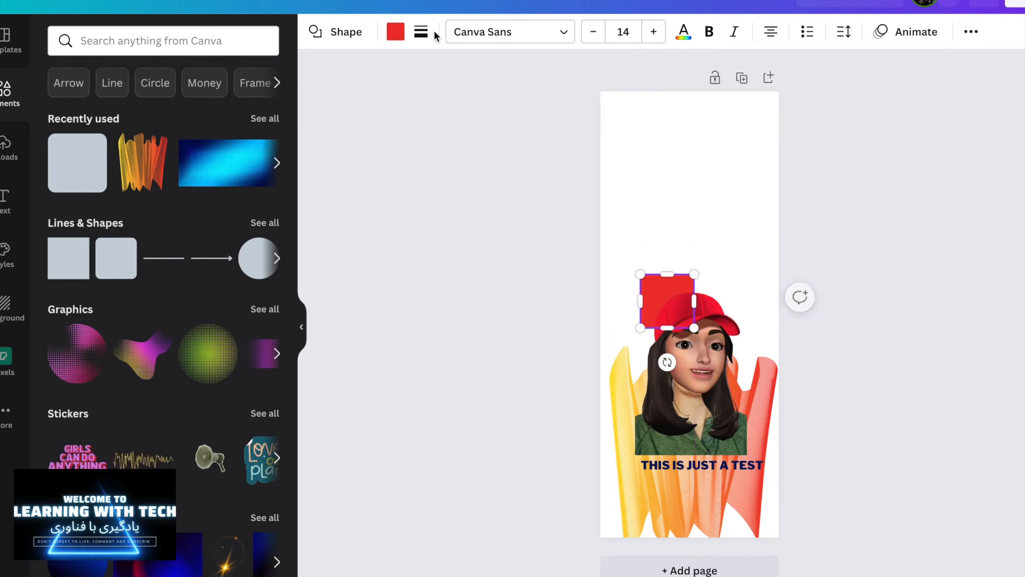
click(396, 32)
click(263, 109)
drag(694, 274, 781, 232)
drag(736, 259, 716, 293)
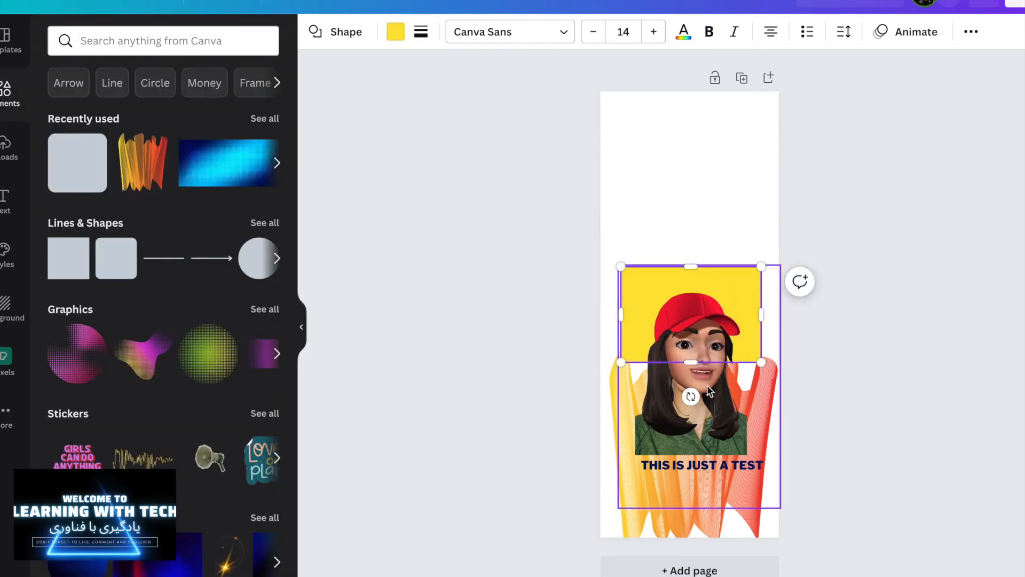
Step: Enlarge the cutout so its cap extends above the yellow square and reposition it
click(659, 273)
drag(618, 264, 612, 210)
drag(692, 337, 705, 318)
click(450, 340)
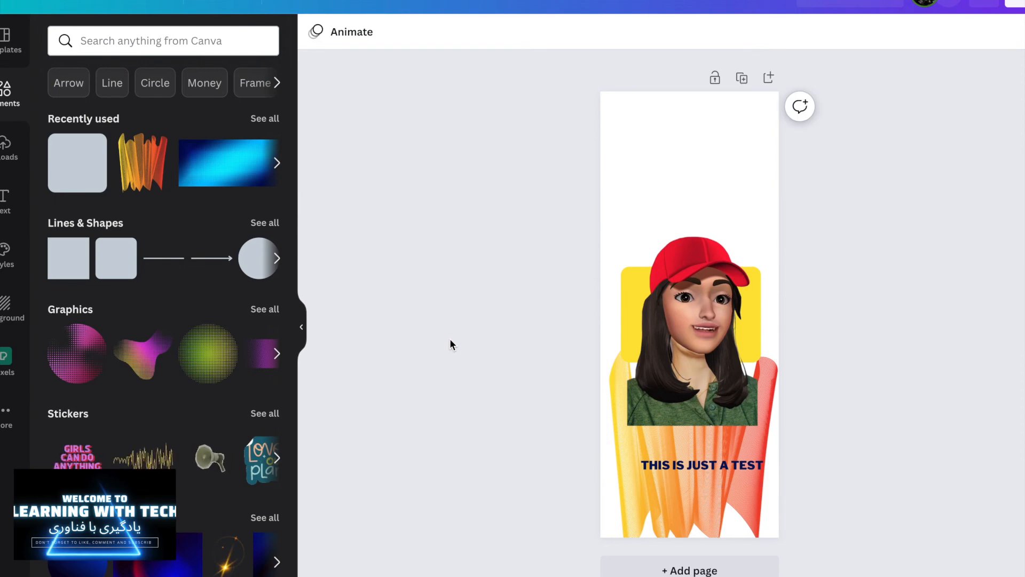
drag(736, 390, 728, 391)
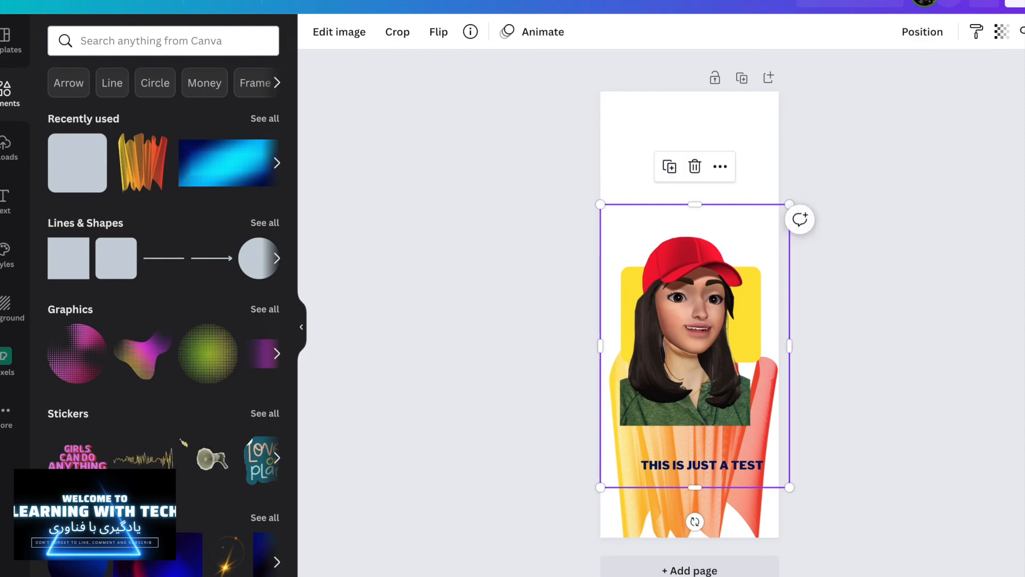